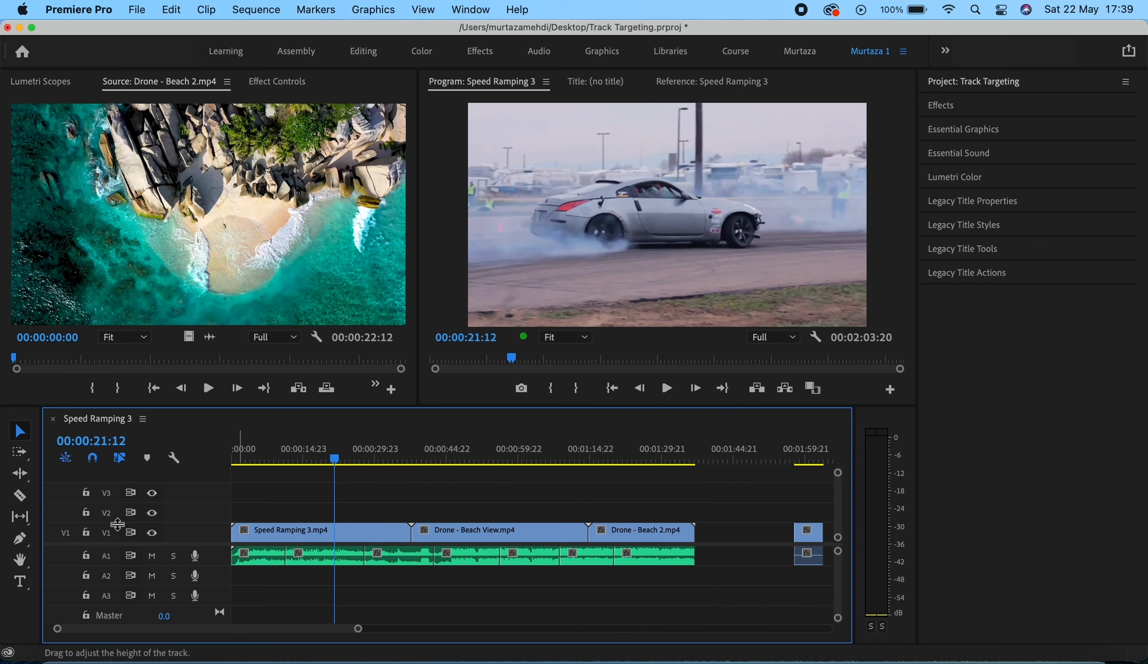
Target only video track V1 and jump the playhead forward and back through its edit points to the sequence start.
left_click(110, 531)
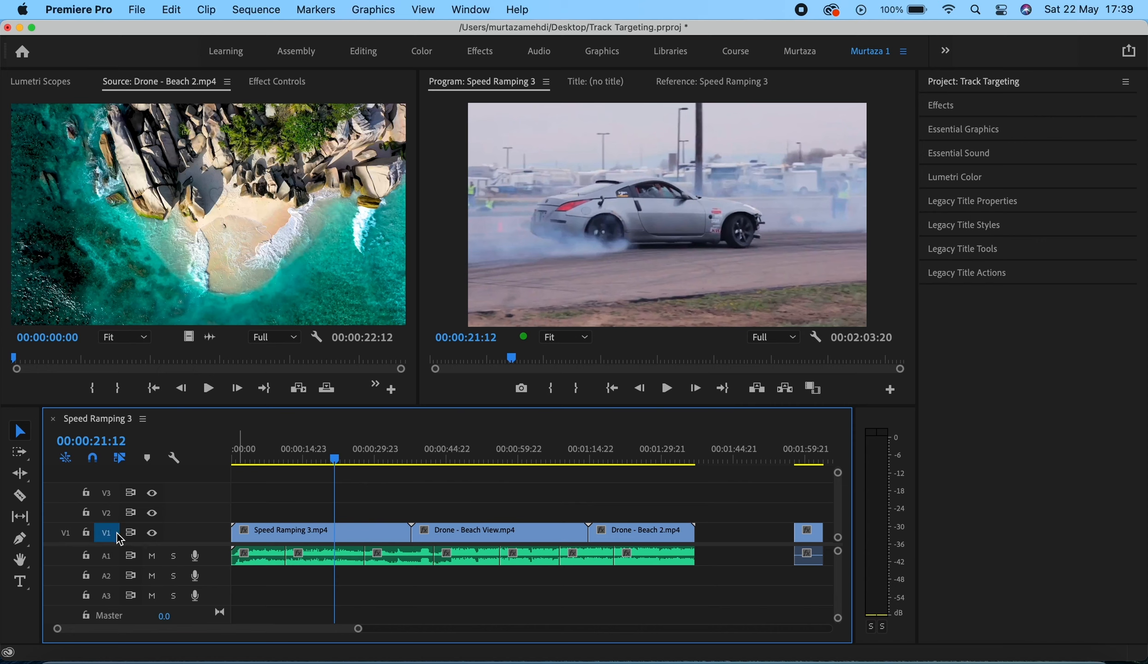
left_click(117, 533)
key("Down")
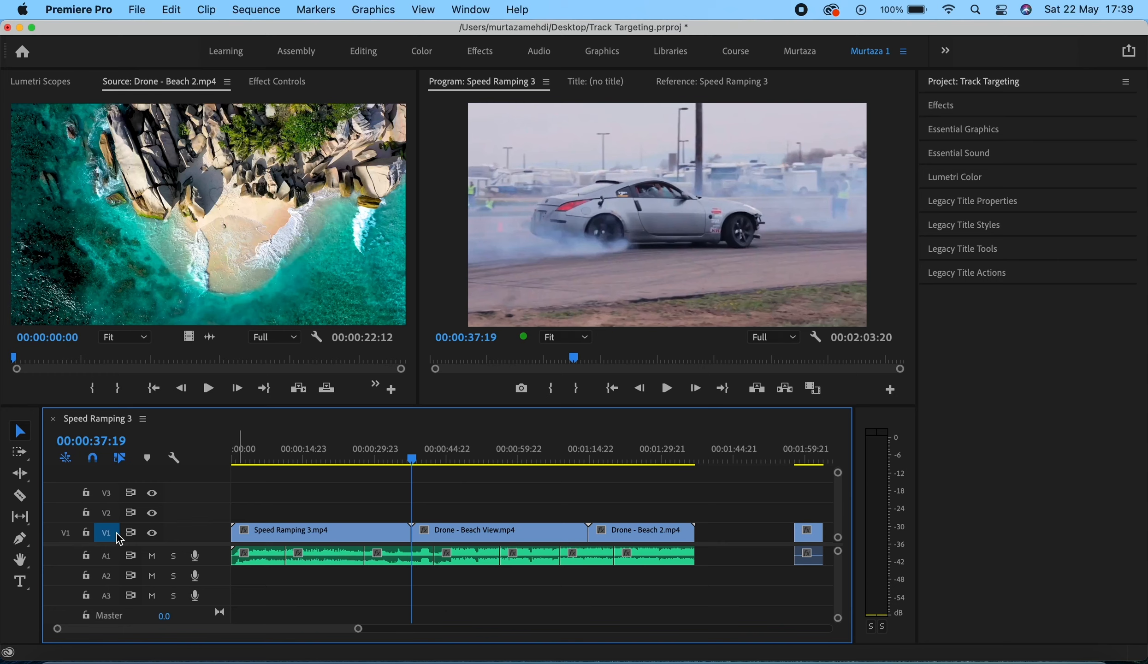
key("Down")
key("Down")
key("Up")
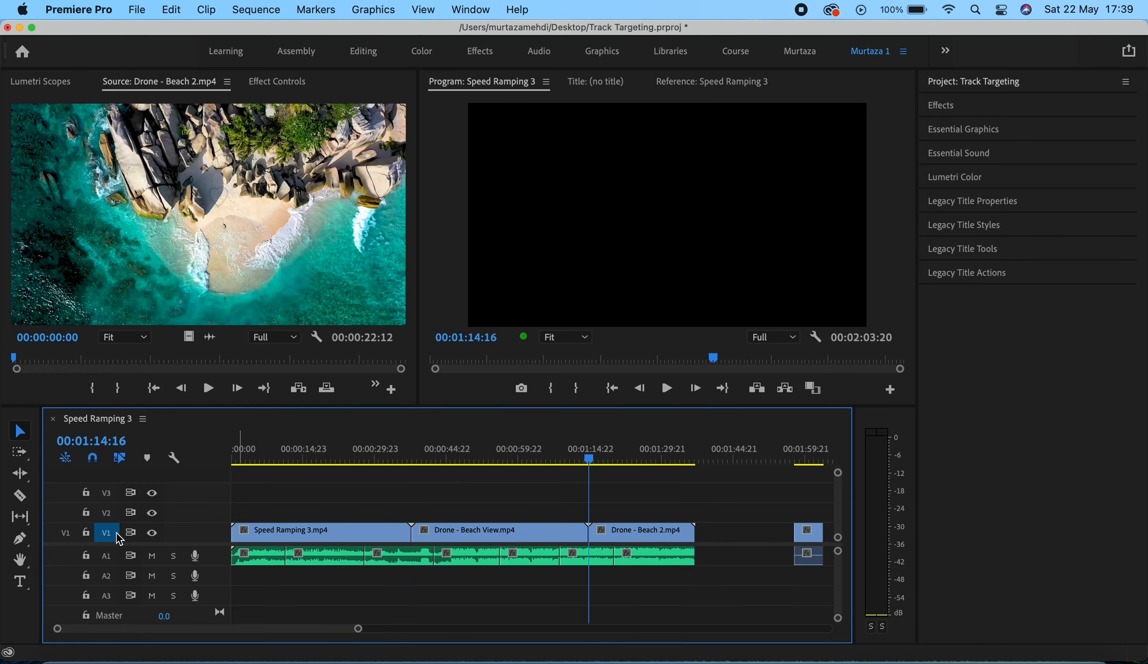
key("Up")
key("Up")
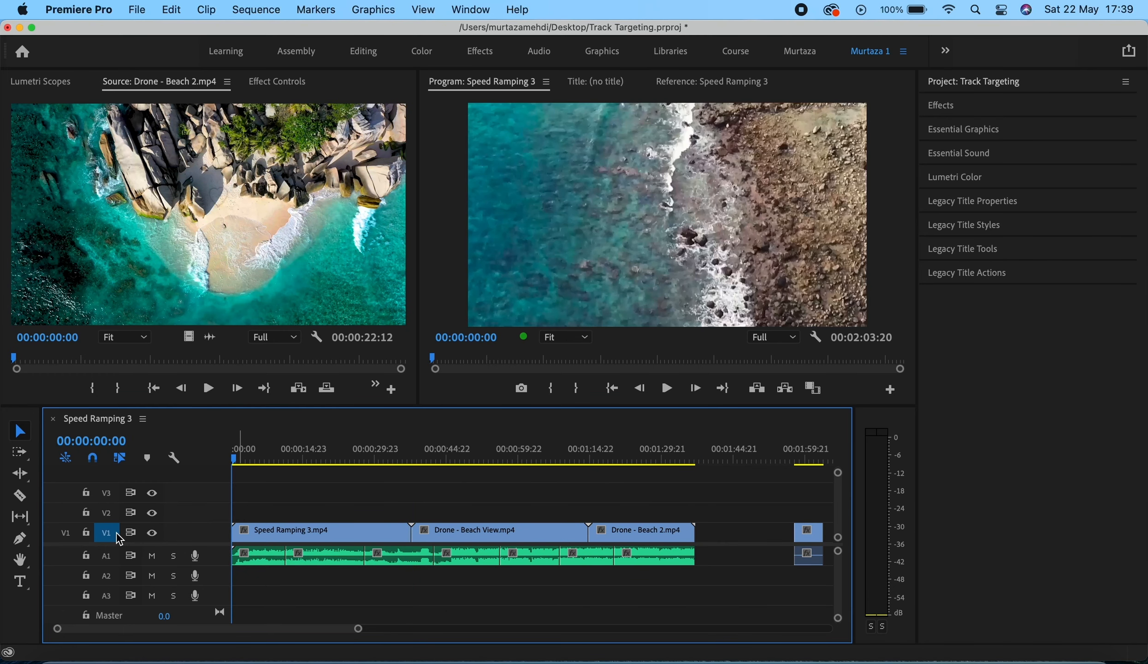
Switch track targeting from V1 to audio track A1 and jump the playhead forward and back through A1's edit points.
left_click(116, 533)
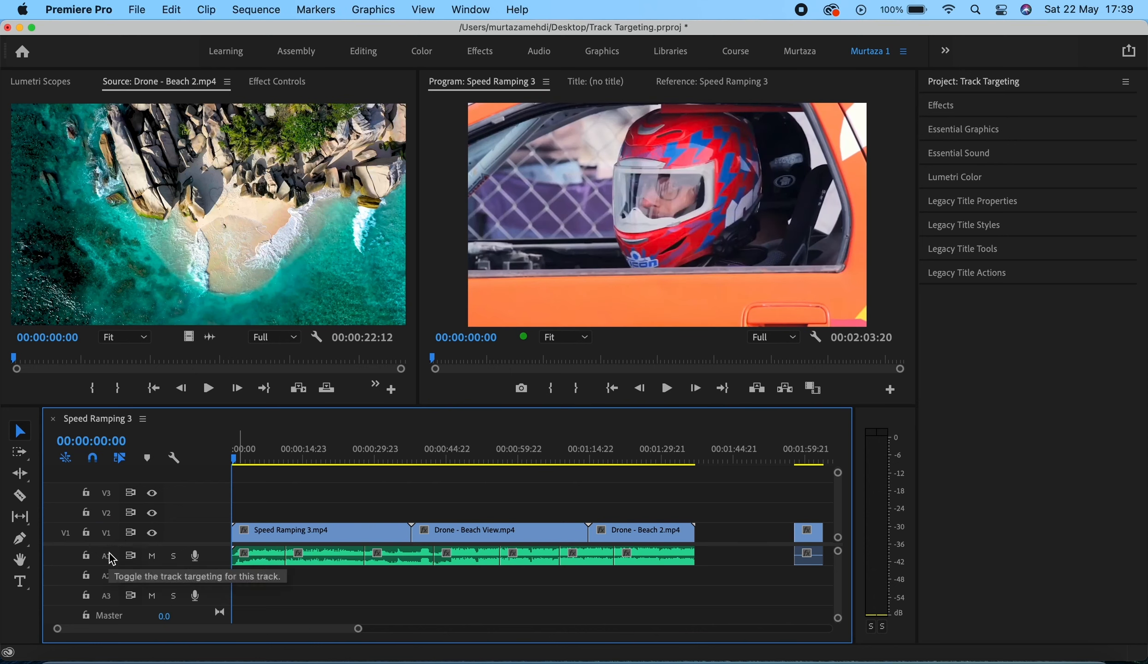
left_click(107, 556)
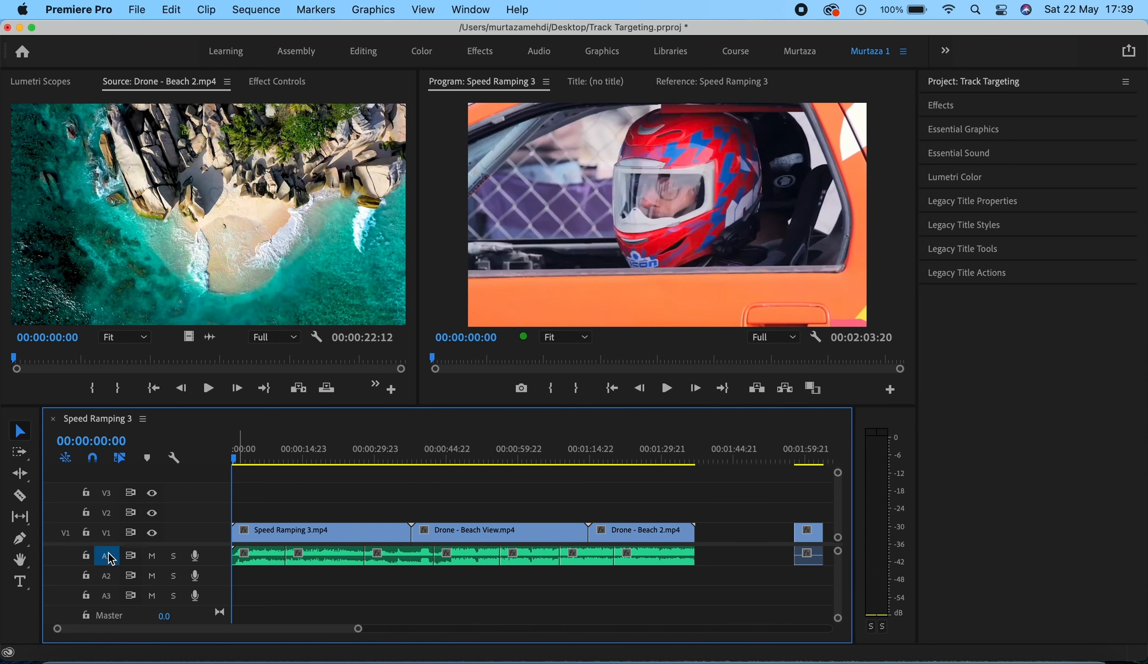
key("Down")
key("Down")
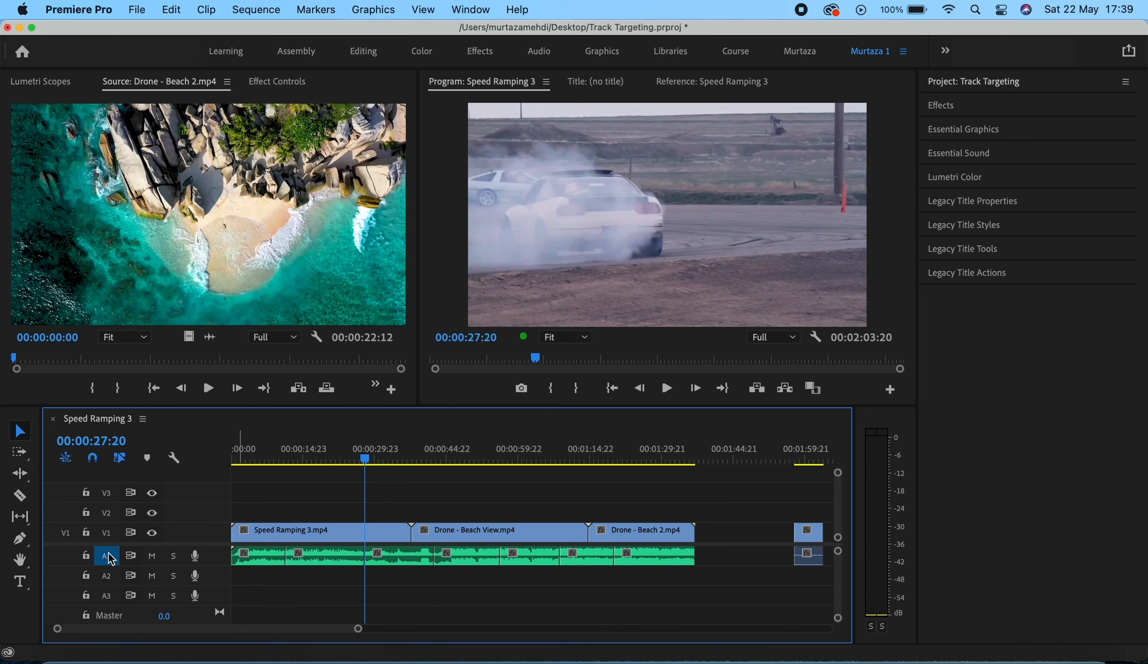
key("Down")
key("Down")
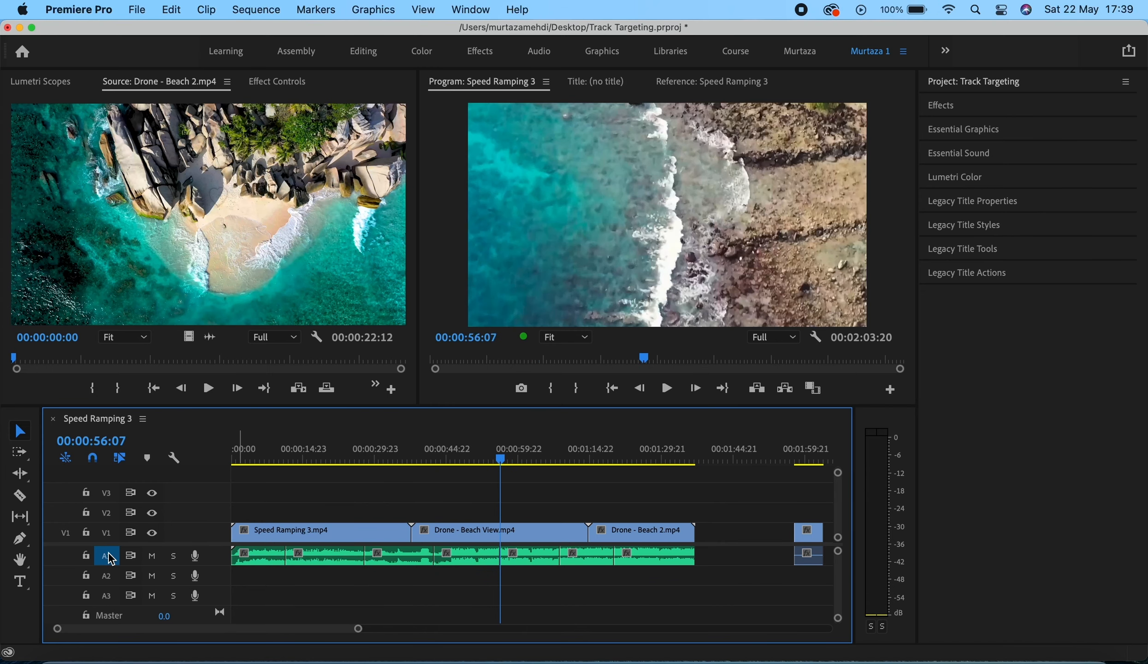
key("Down")
key("Down")
key("Down")
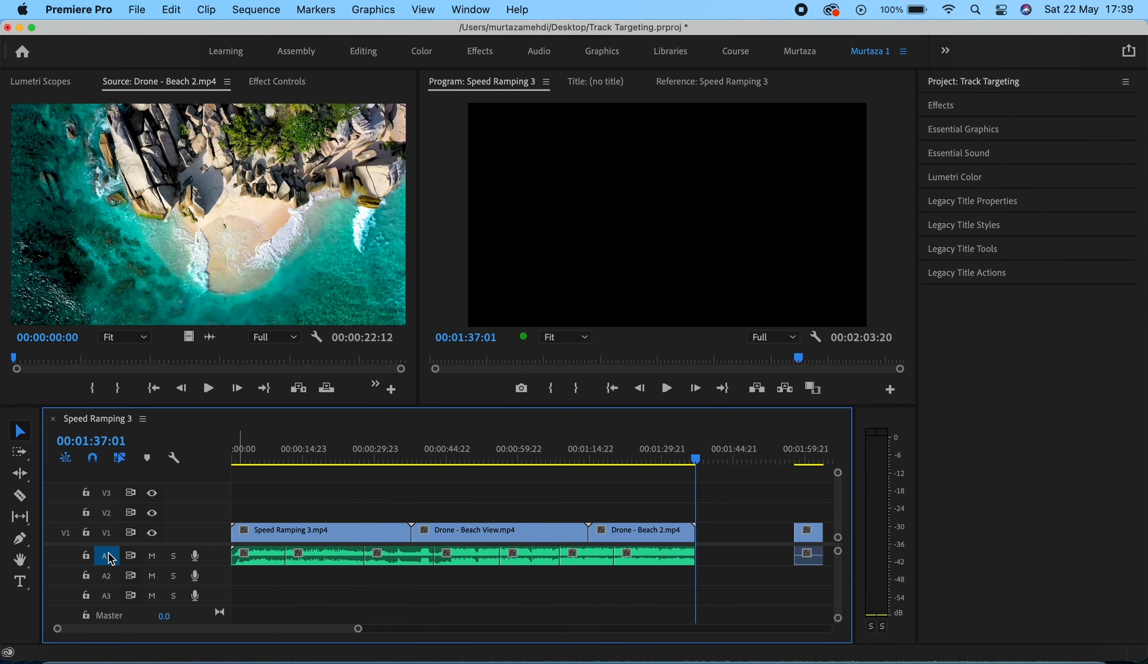
key("Up")
key("Up")
key("Up")
key("Up")
key("Up")
key("Up")
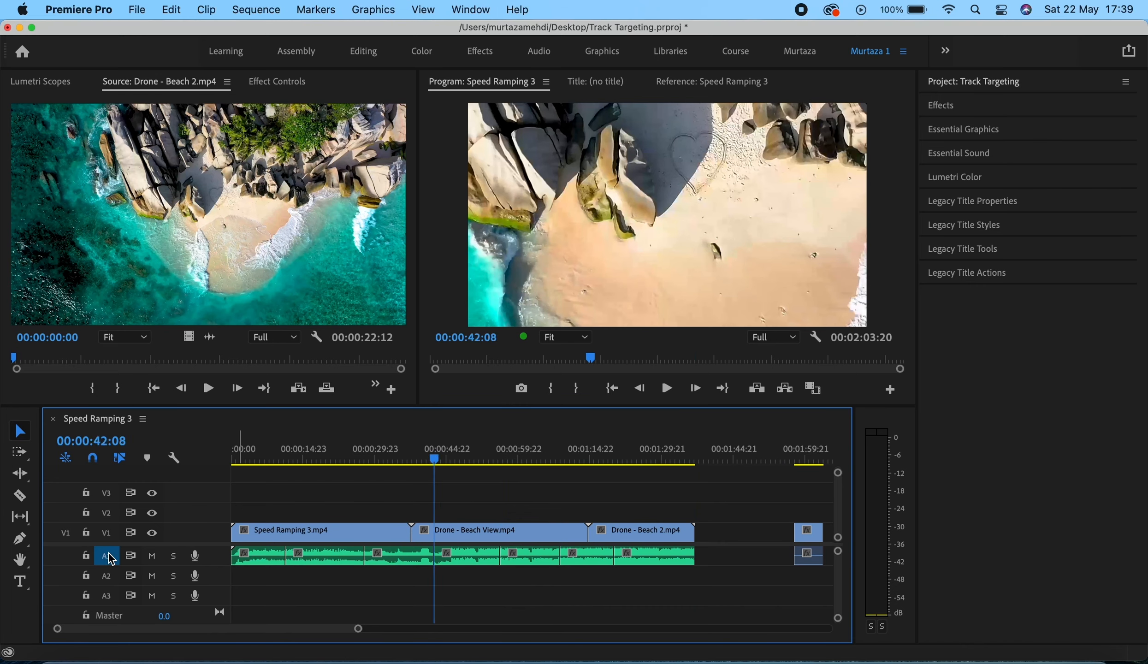
key("Down")
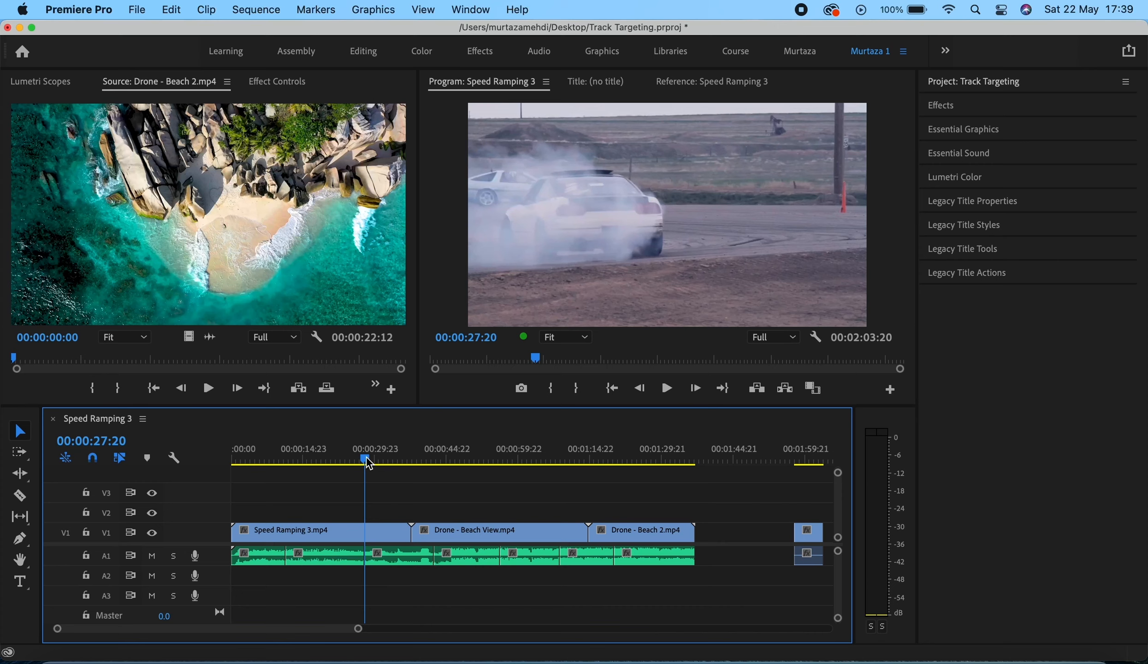
Paste the copied clip at 00:00:24:12 with no tracks targeted, and undo the paste.
left_click(350, 460)
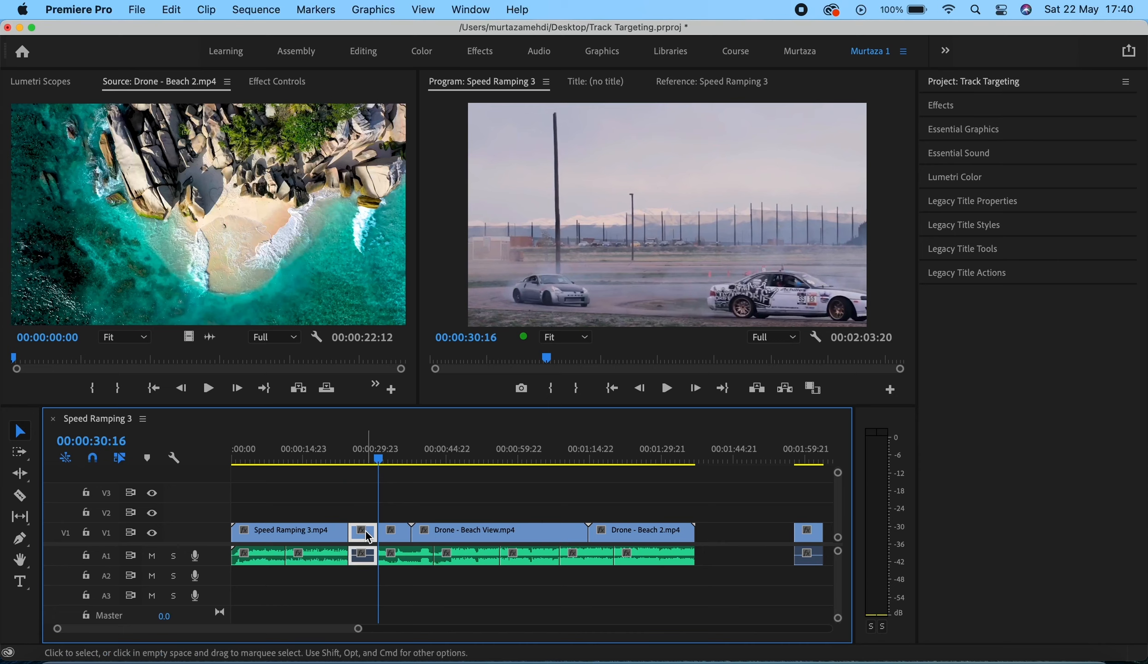
mouse_move(365, 533)
key("super+z")
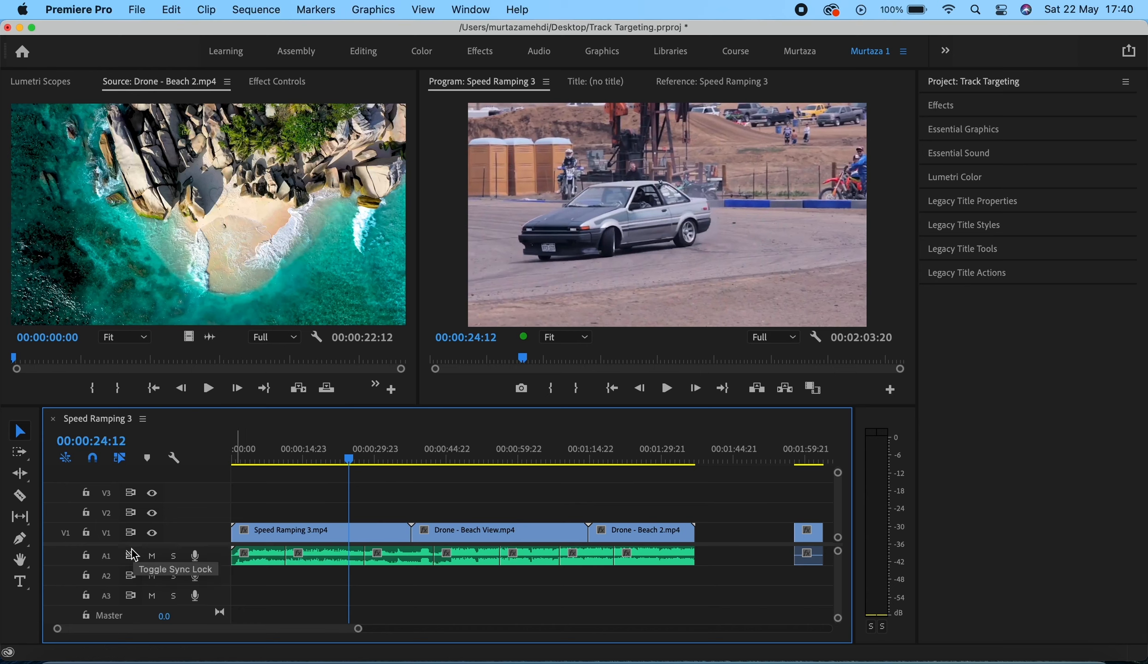
Target V2 and A2 for a trial paste of the copied clip at 00:00:24:12, then undo it and untarget both tracks.
left_click(106, 512)
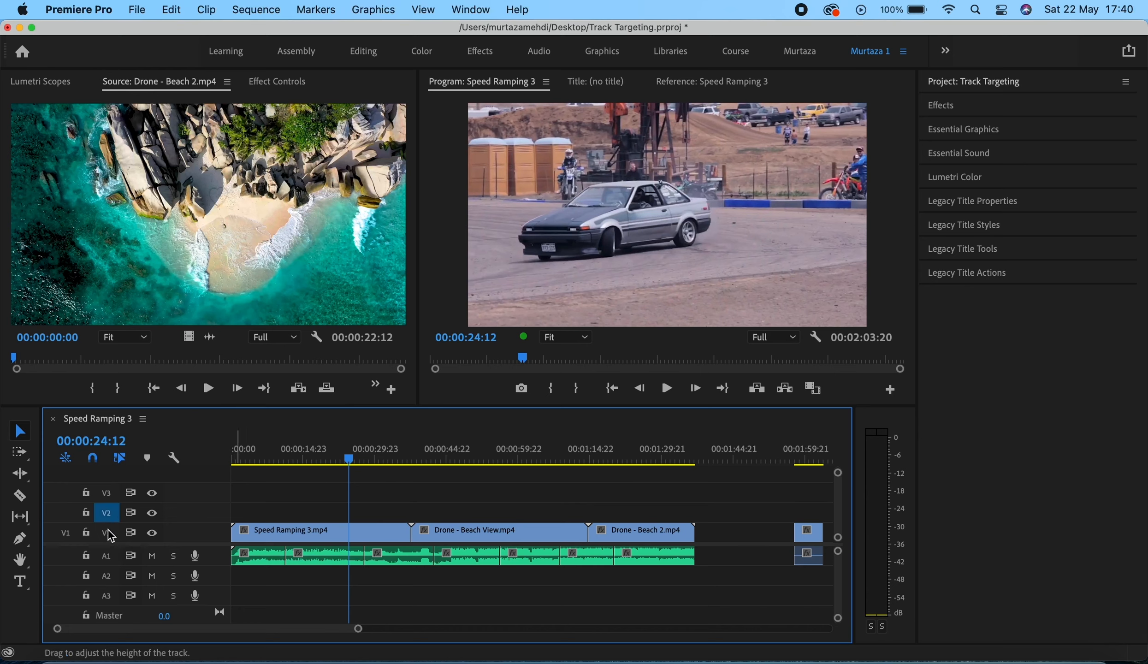
left_click(106, 576)
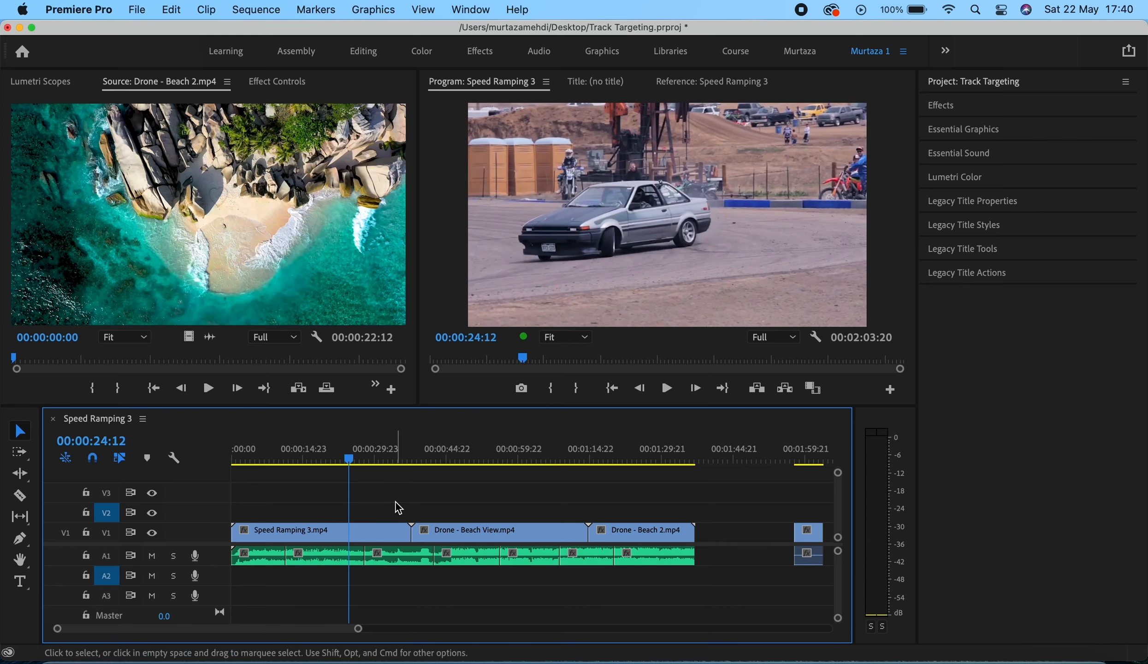
key(".")
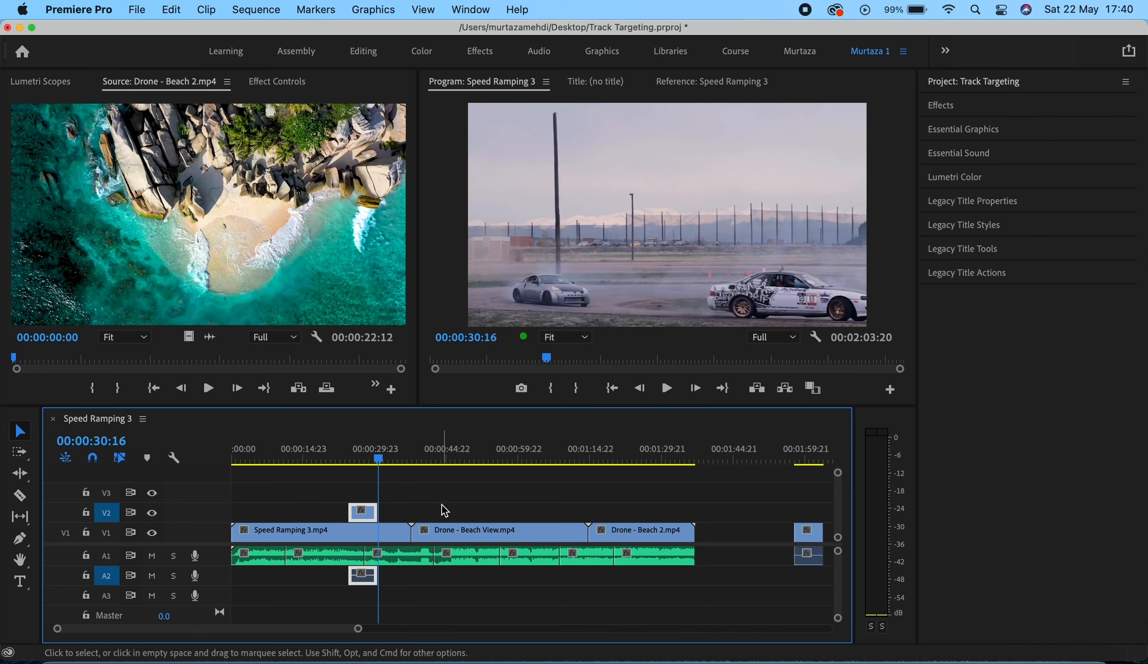
key("super+z")
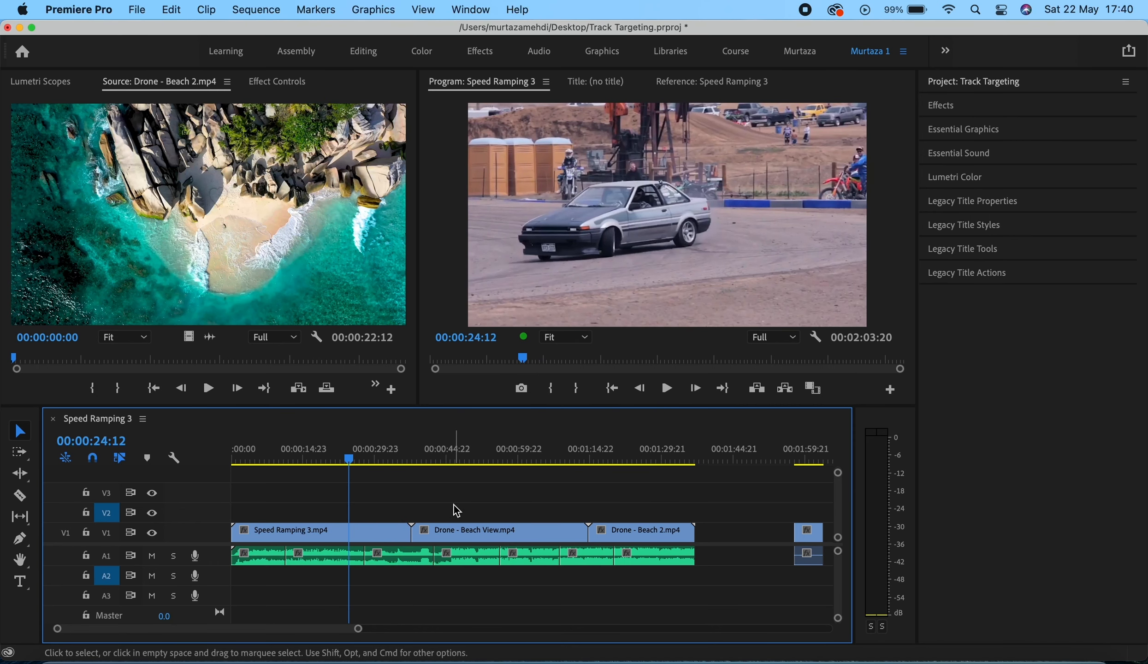
left_click(106, 513)
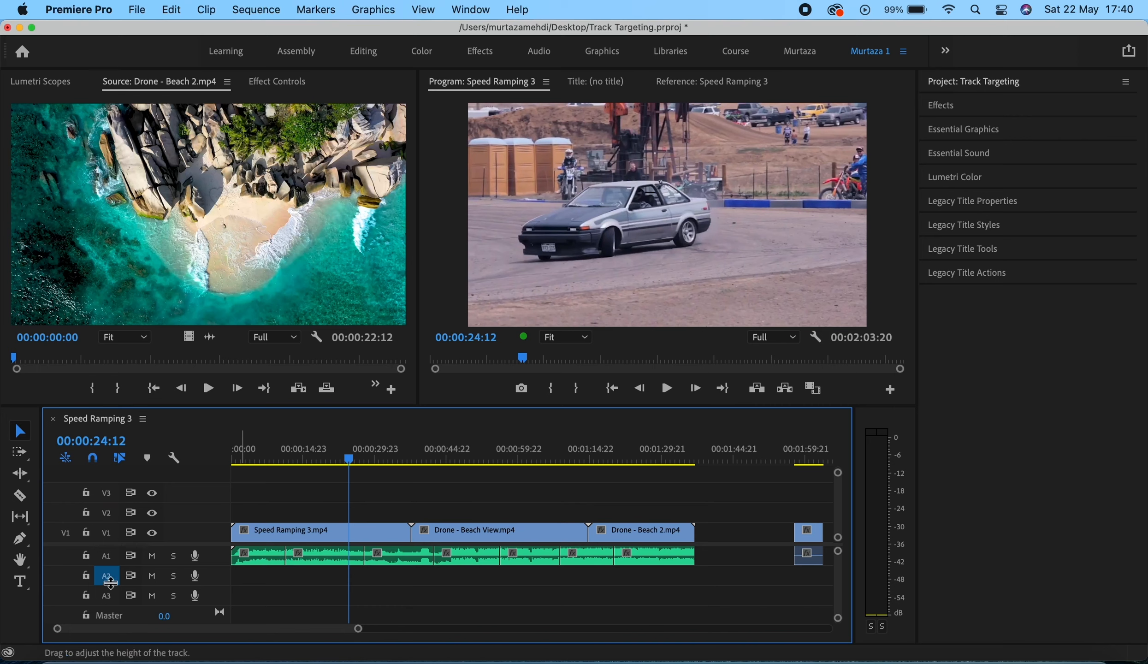
left_click(107, 575)
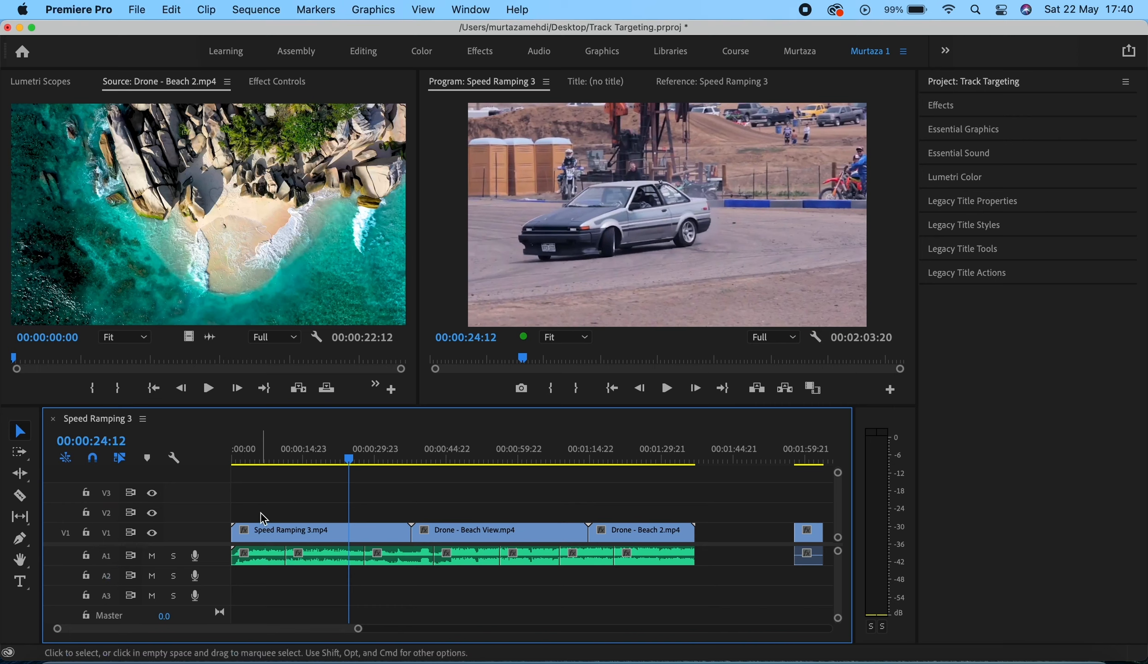
Insert-paste the copied clip at 00:00:23:16 with no tracks targeted, and undo the insertion.
left_click(345, 460)
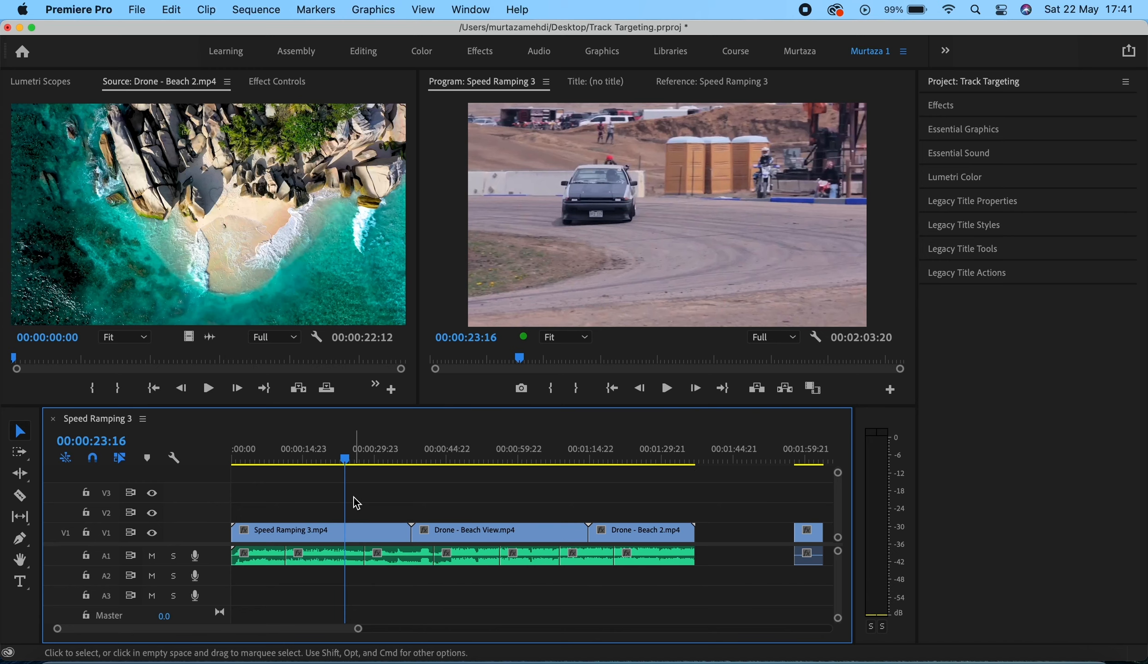
left_click(170, 11)
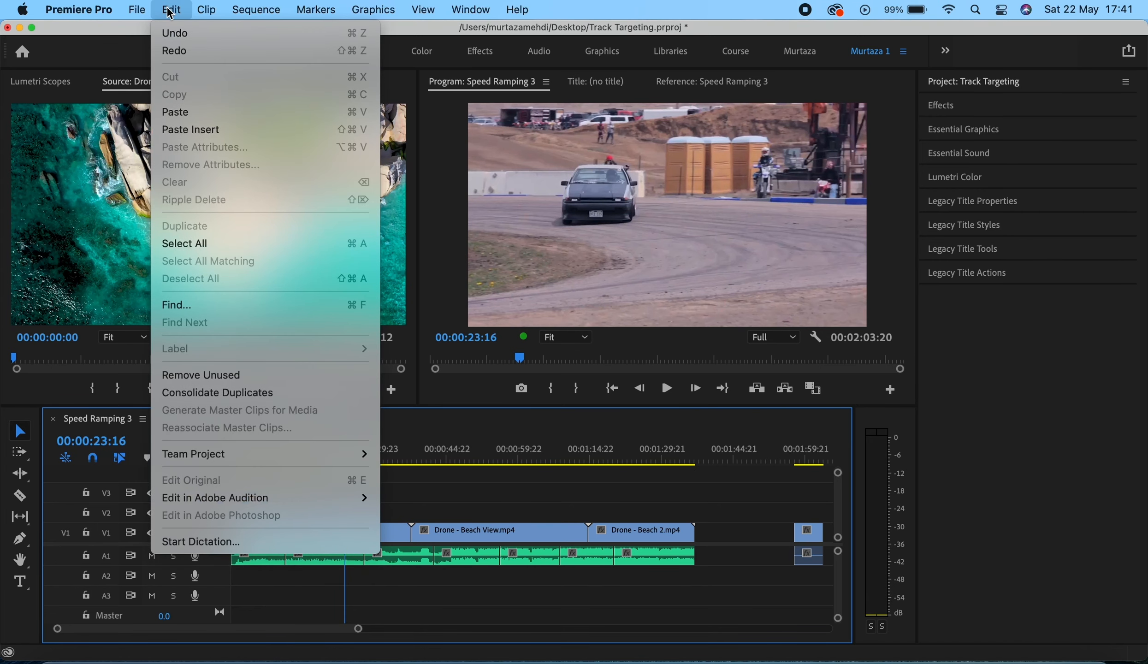
left_click(199, 133)
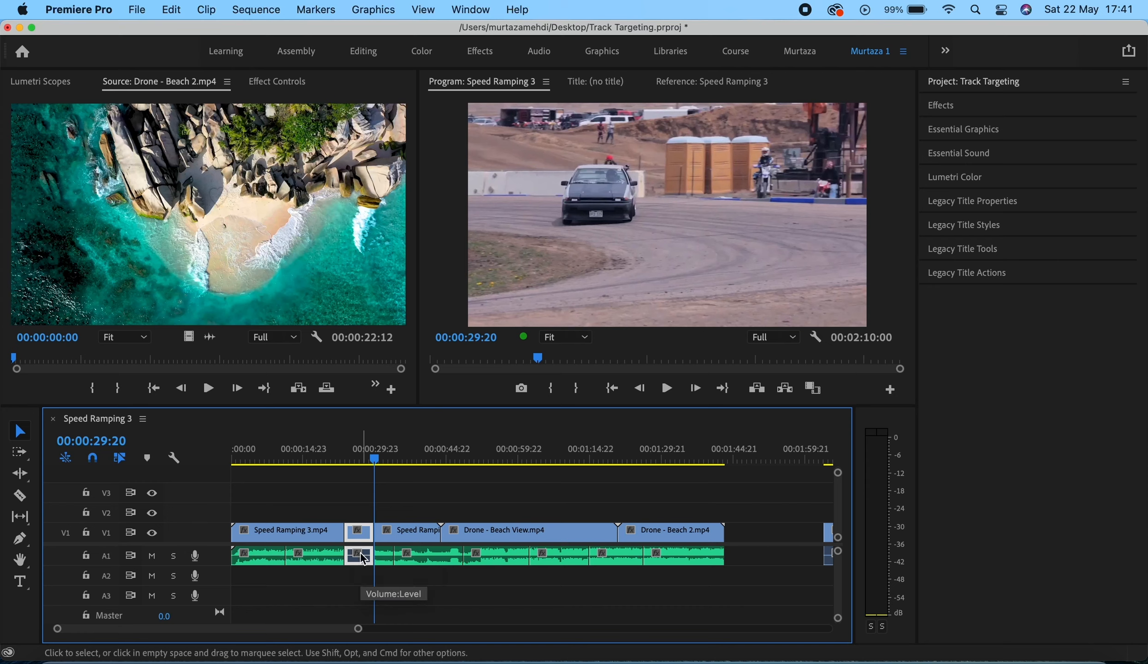
key("super+z")
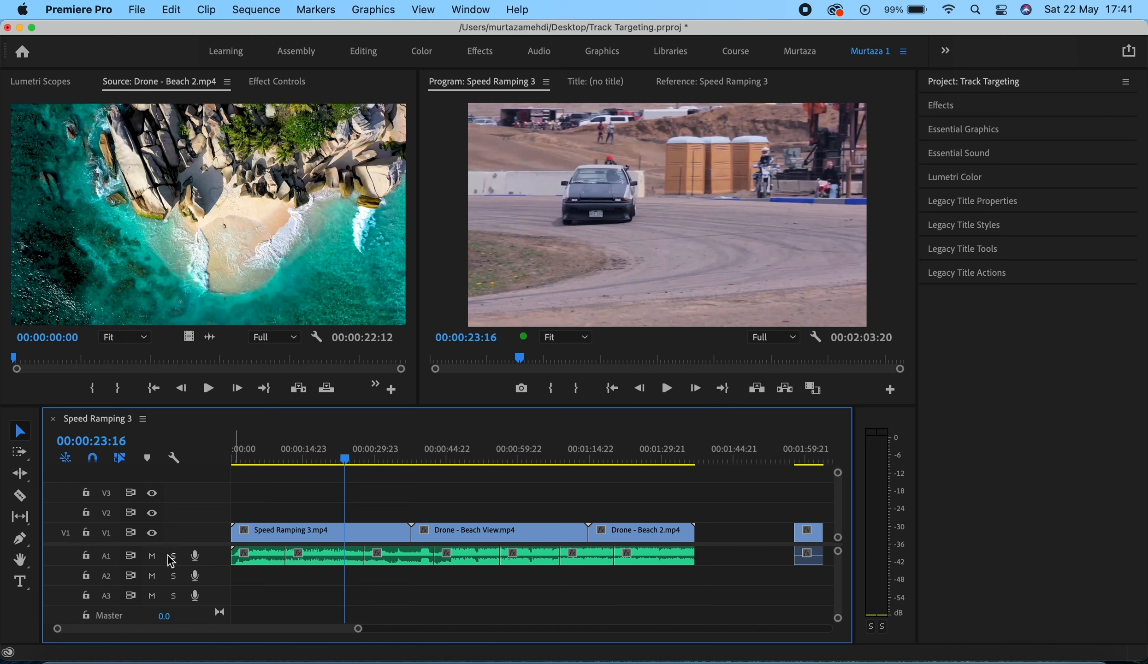
Target V2 and A2, try an insert paste of the copied clip at 00:00:23:16, and undo the insertion.
left_click(107, 513)
left_click(110, 577)
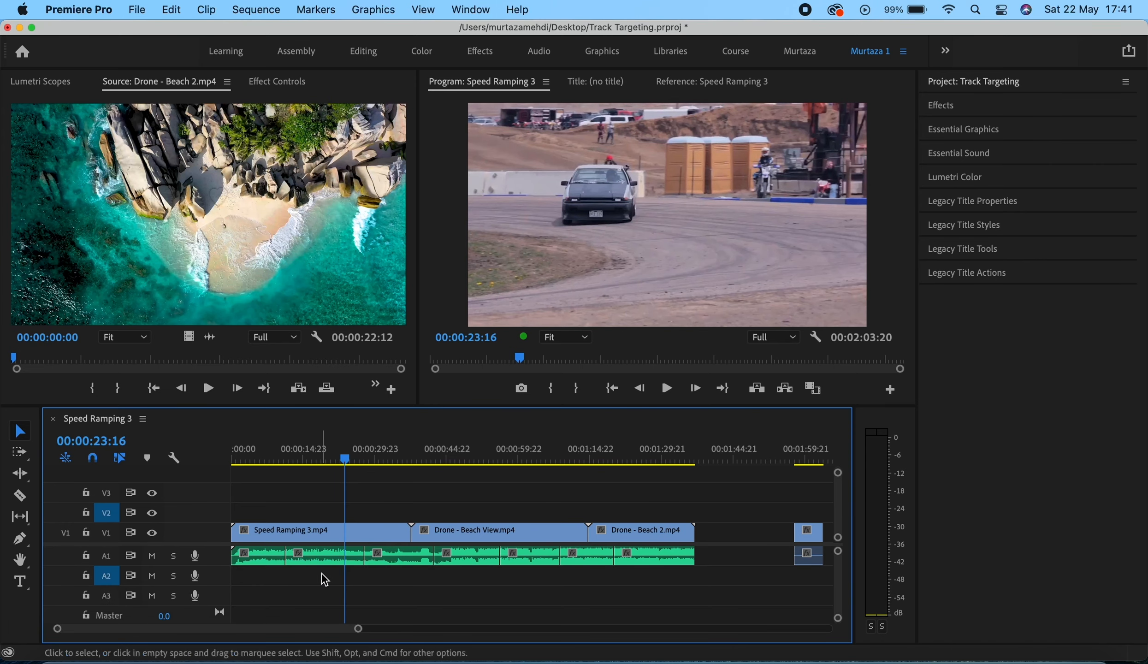
left_click(171, 11)
left_click(195, 131)
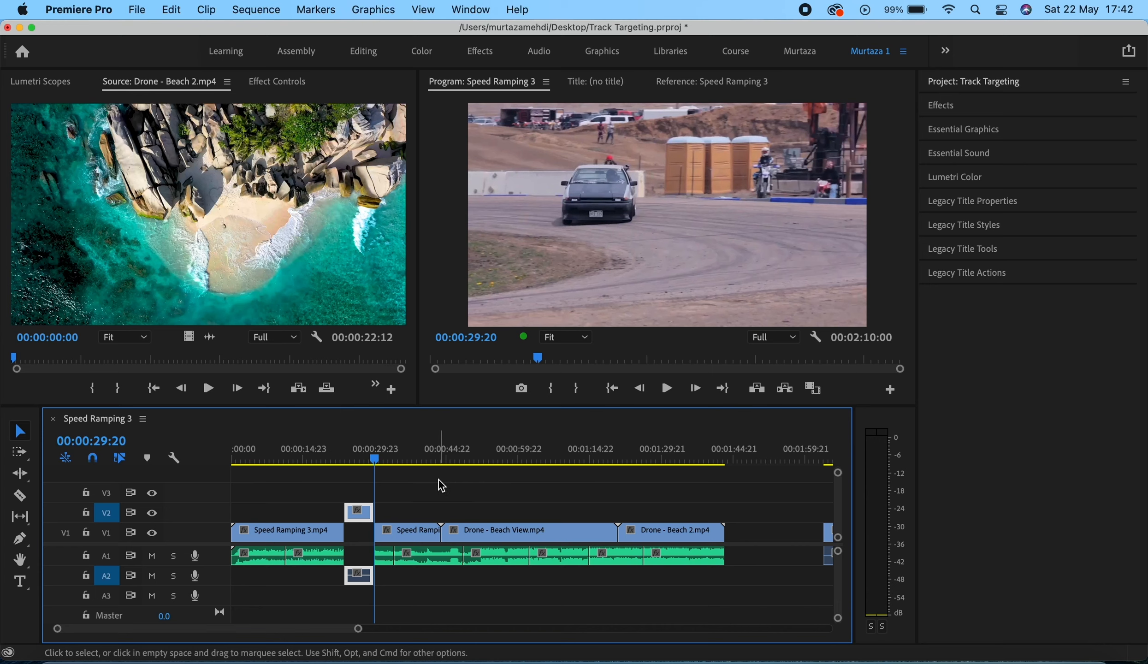
key("shift+Delete")
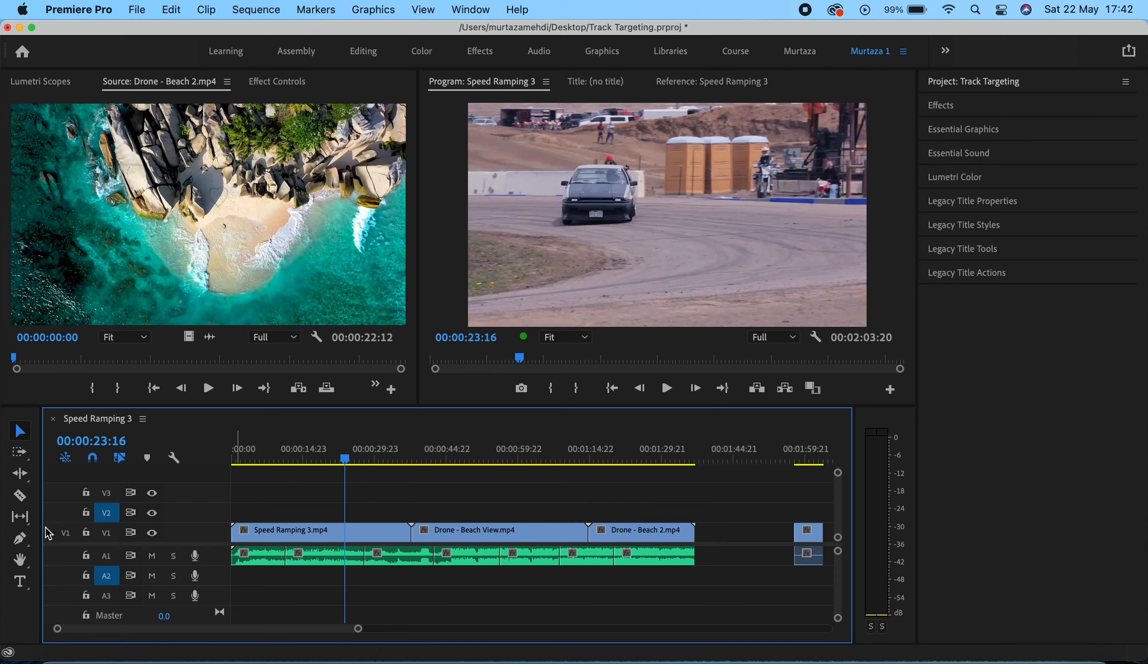
Try an insert paste onto V2 and A2 with track A1 locked, undo the insertion and unlock A1.
left_click(85, 555)
left_click(182, 10)
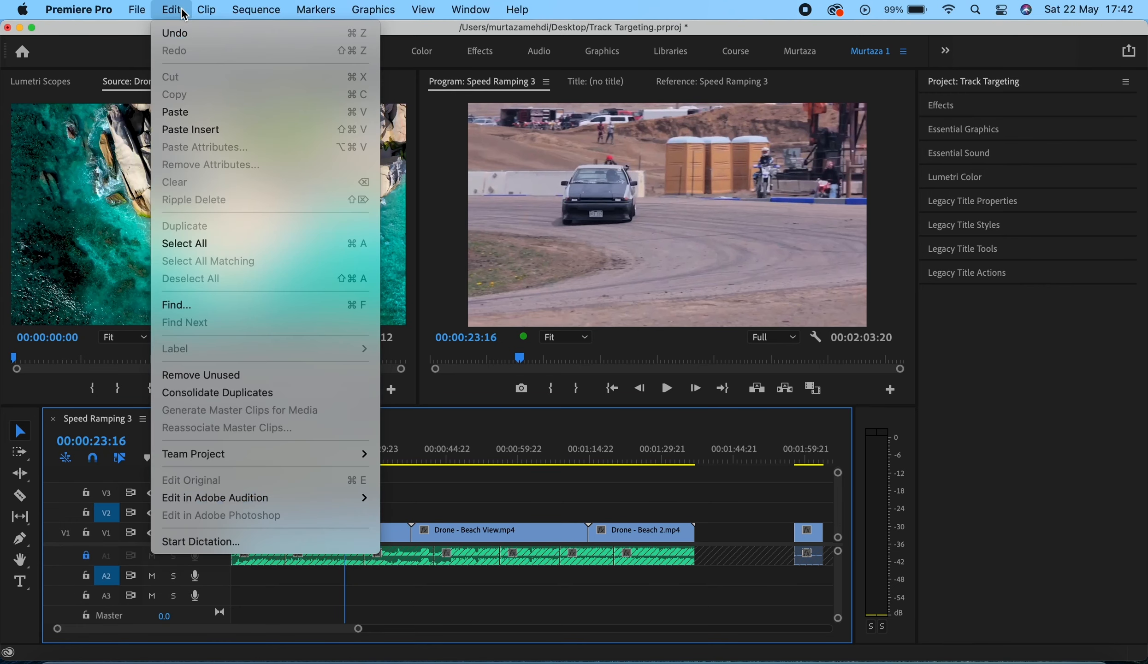
left_click(181, 137)
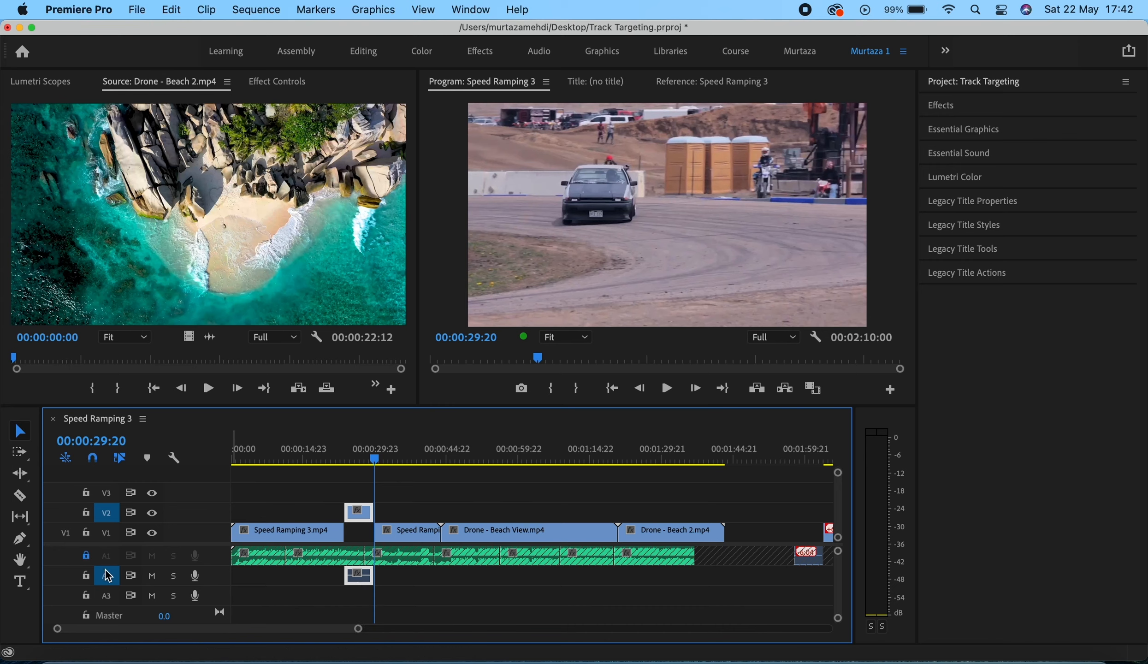
key("super+z")
left_click(86, 555)
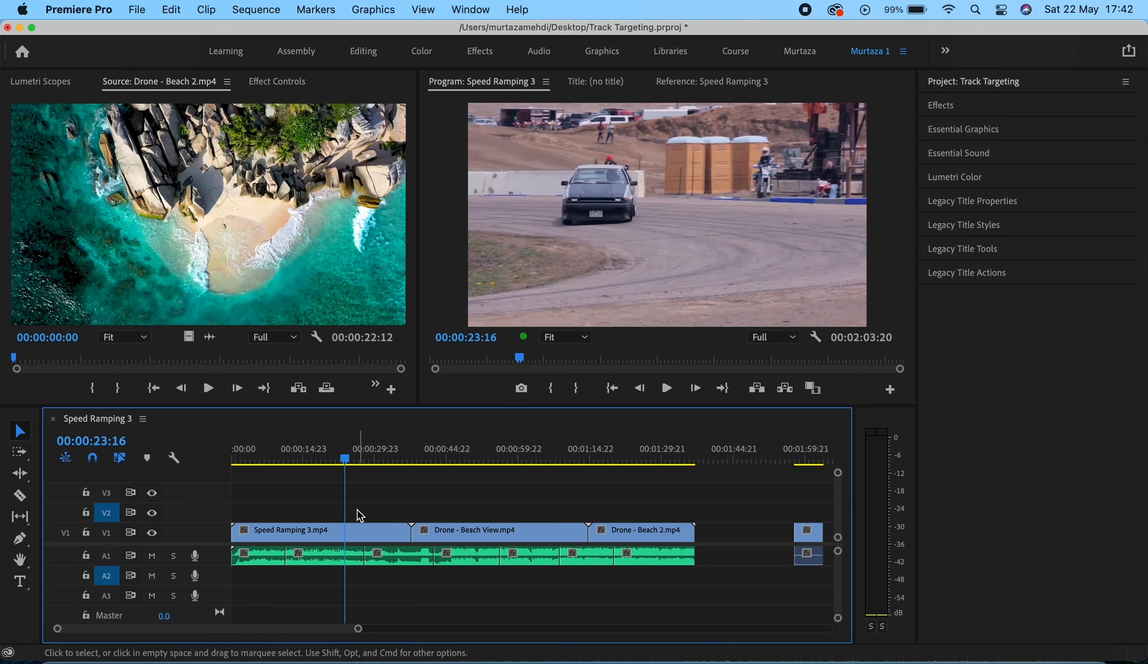
Turn off sync lock on A1 and insert-paste the copied clip onto V2 and A2 at 00:00:23:16.
left_click(129, 556)
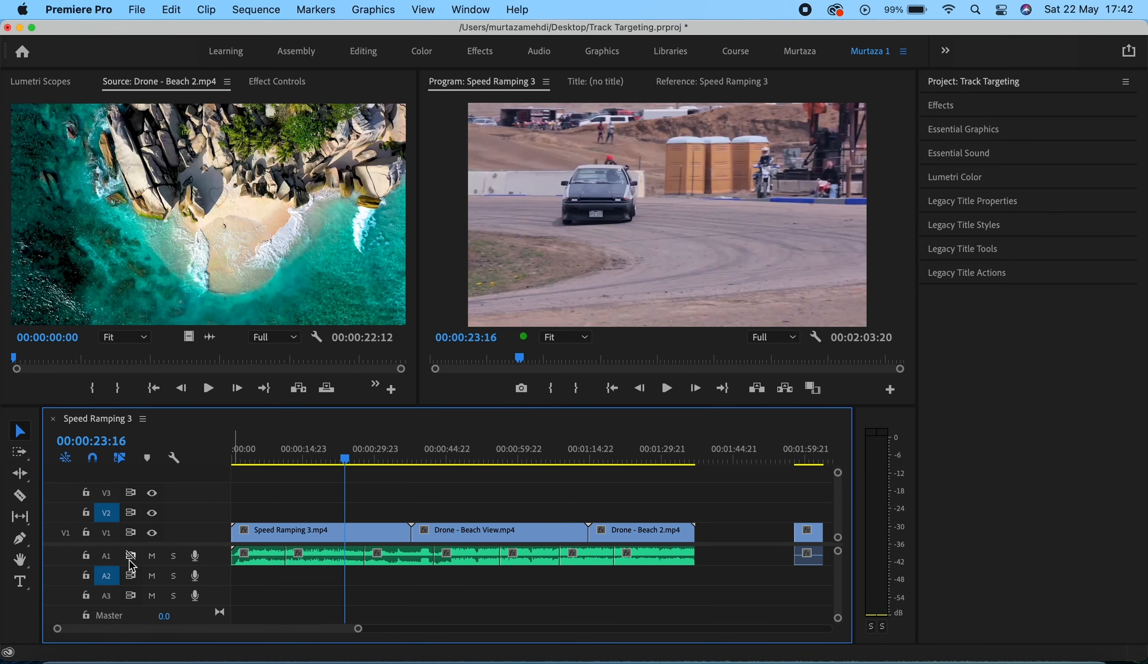
left_click(172, 13)
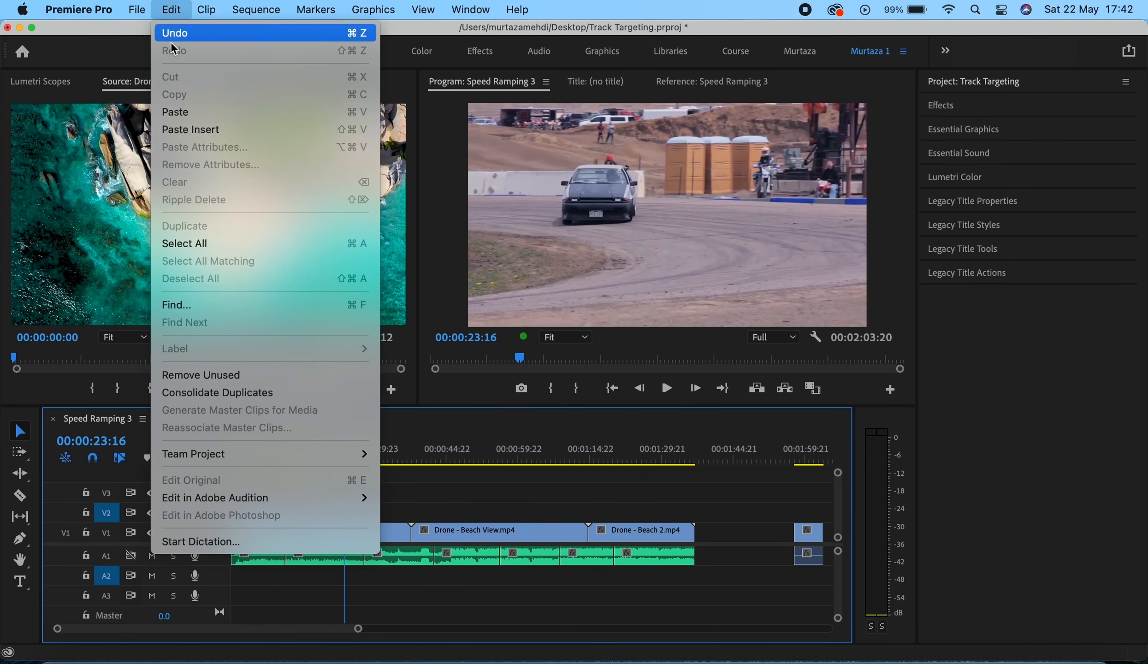
left_click(179, 131)
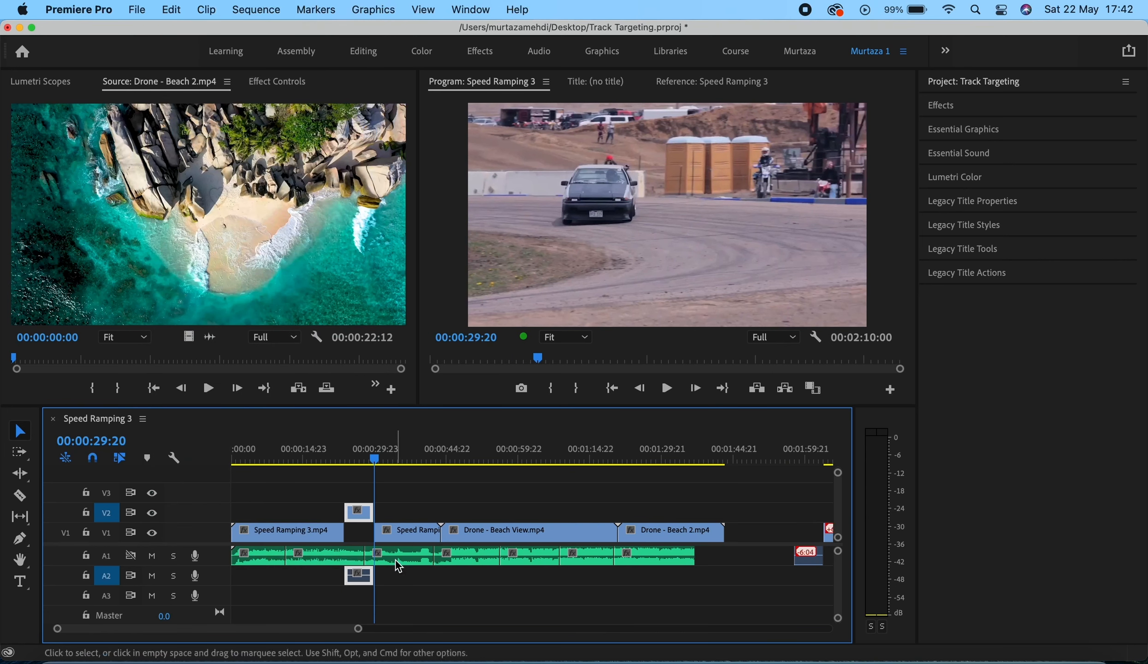